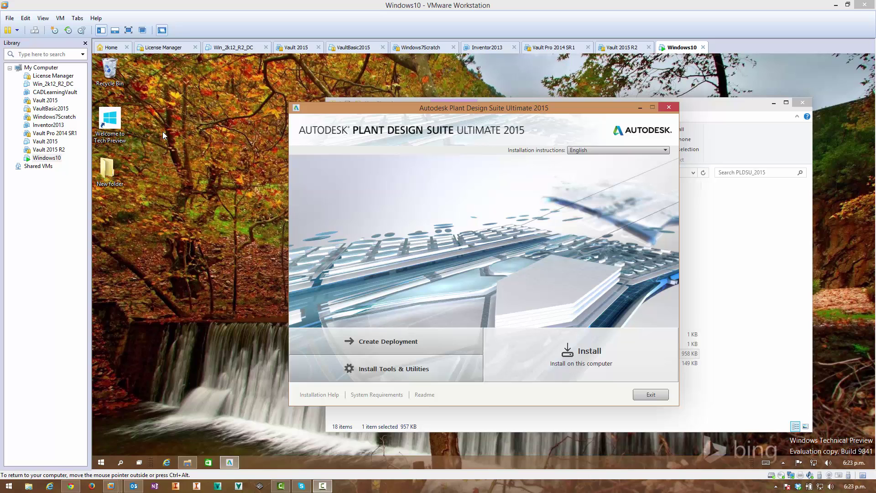
- Show the VM desktop full screen and move the installer window slightly down and right
left_click(129, 30)
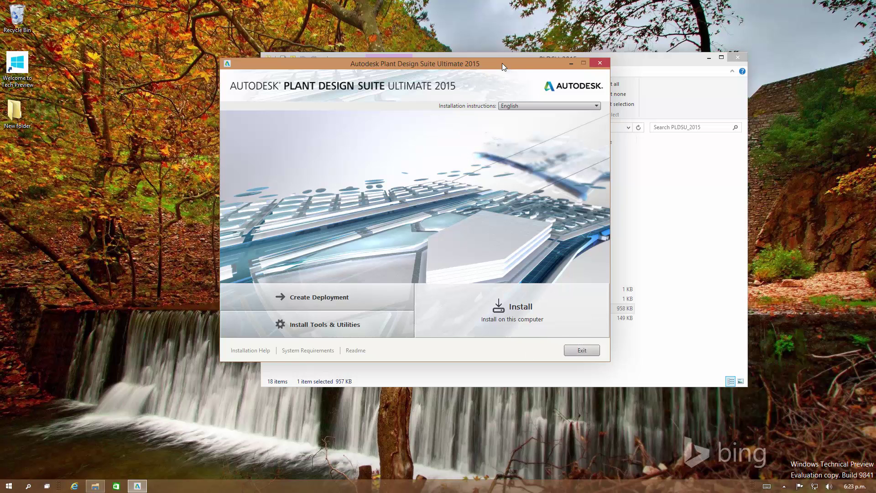
left_click_drag(501, 63, 532, 81)
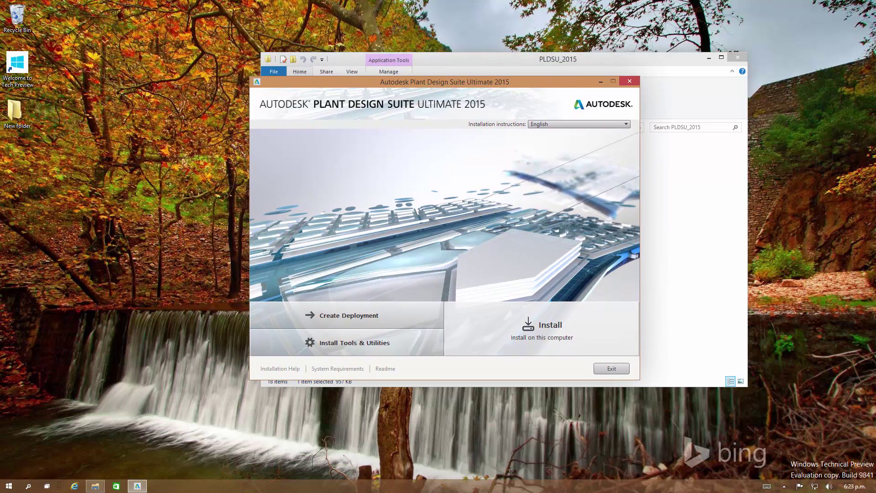
- Start the install, accept the licence agreement, and choose the 30-day trial option
left_click(554, 337)
left_click(569, 344)
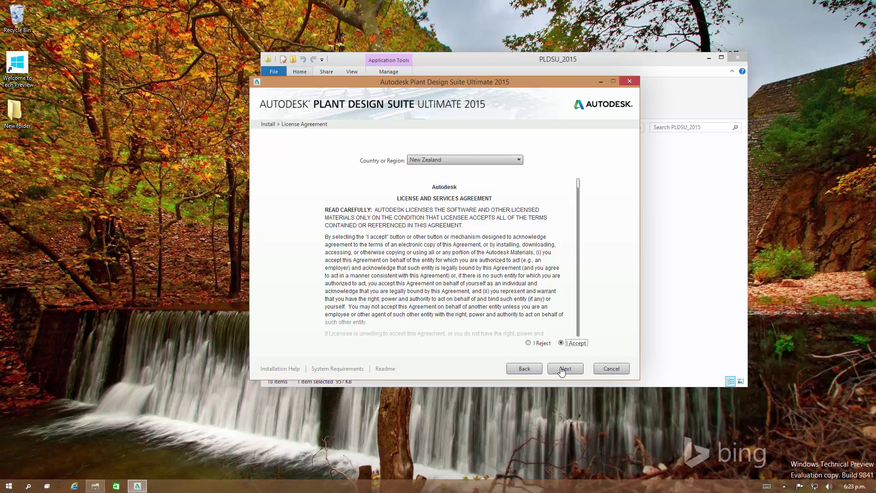
left_click(562, 369)
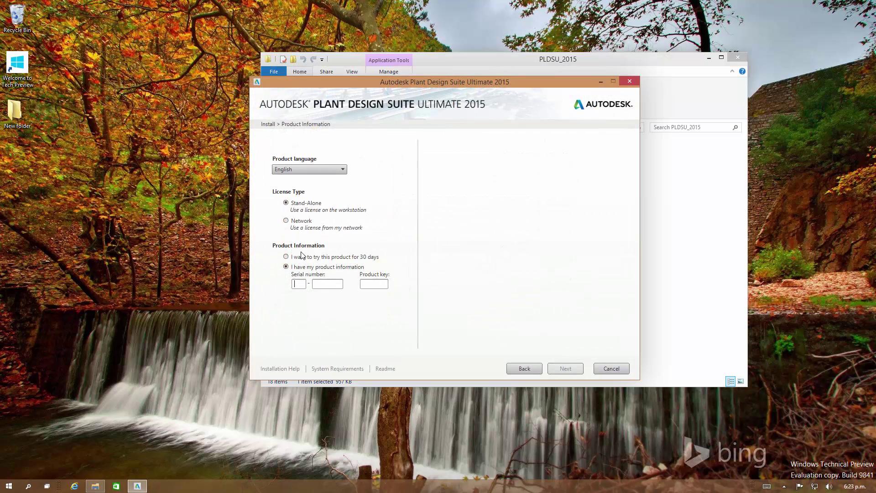
left_click(286, 257)
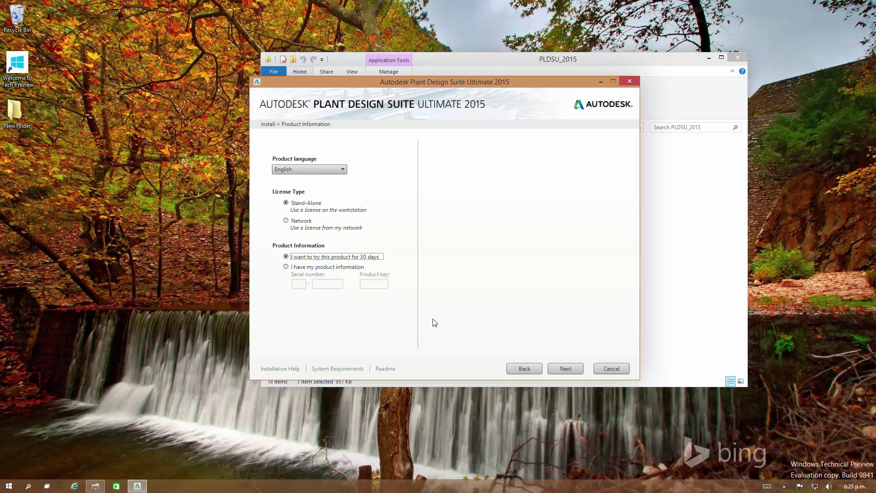
left_click(562, 368)
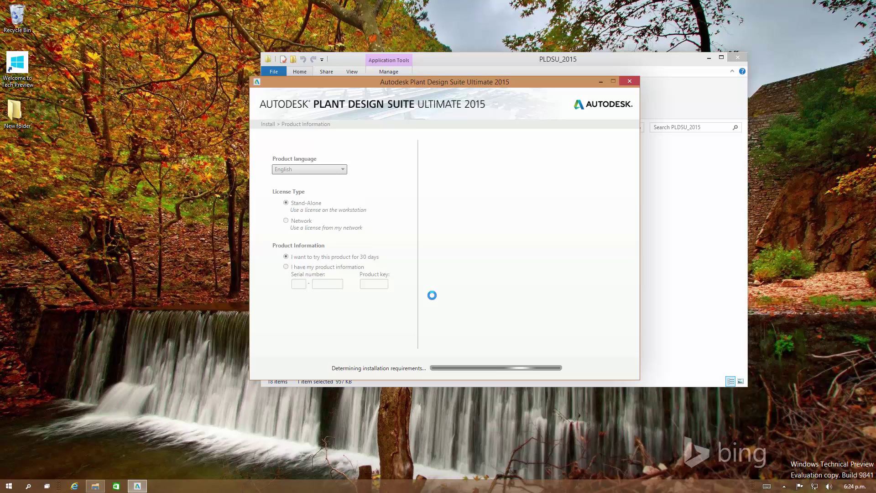
- Deselect AutoCAD, Inventor, Navisworks Manage, Showcase and 3ds Max Design 2015, confirming the removal warnings
left_click(266, 139)
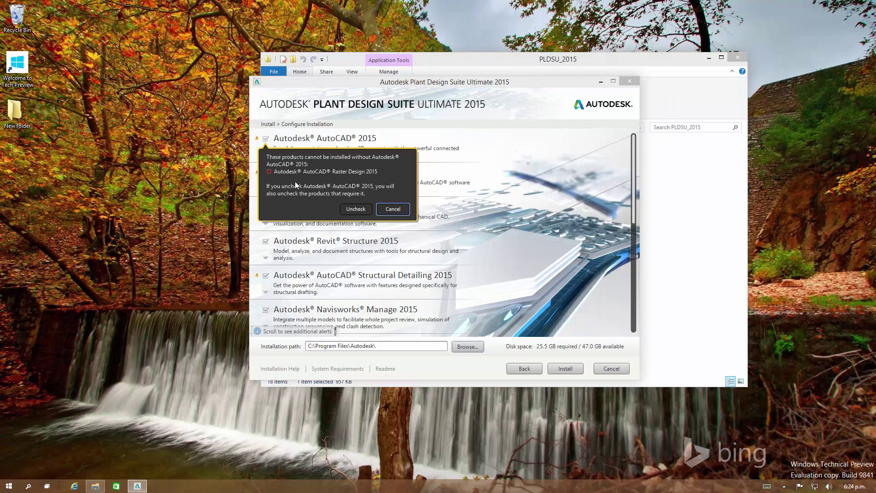
left_click(356, 209)
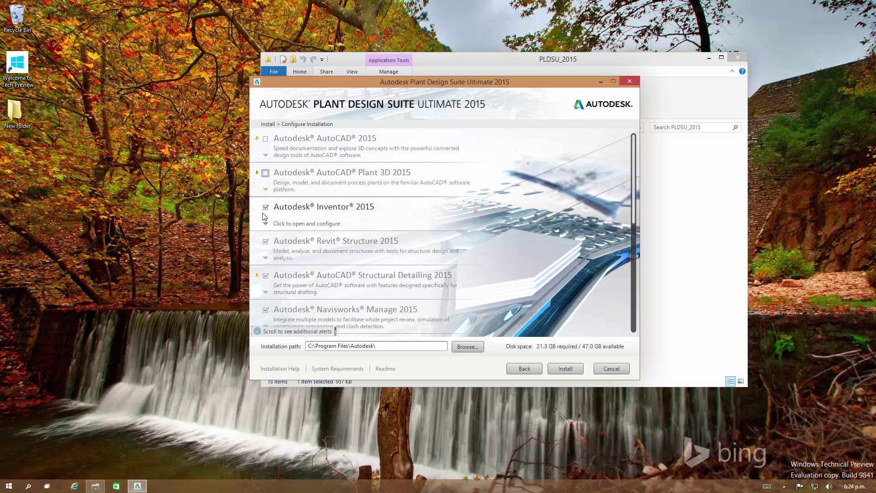
left_click(266, 207)
left_click(355, 277)
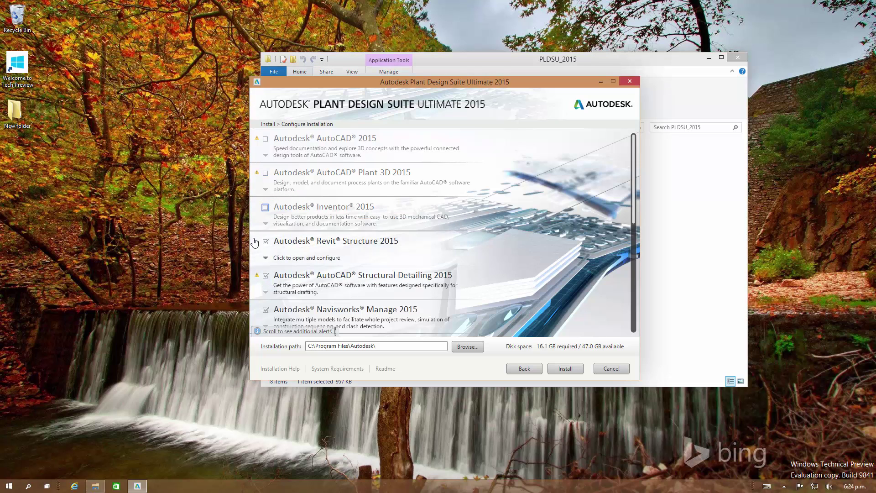
left_click(265, 310)
scroll(269, 309, "down", 3)
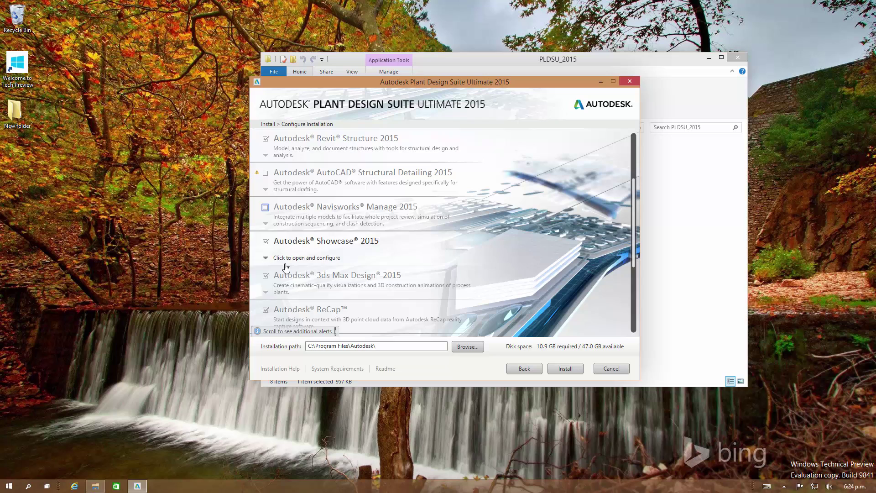
left_click(266, 240)
left_click(266, 275)
- Deselect ReCap, Revit Structure Content Libraries and Autodesk 360, then expand Revit Structure 2015's settings
scroll(265, 275, "down", 1)
left_click(266, 275)
scroll(267, 276, "down", 2)
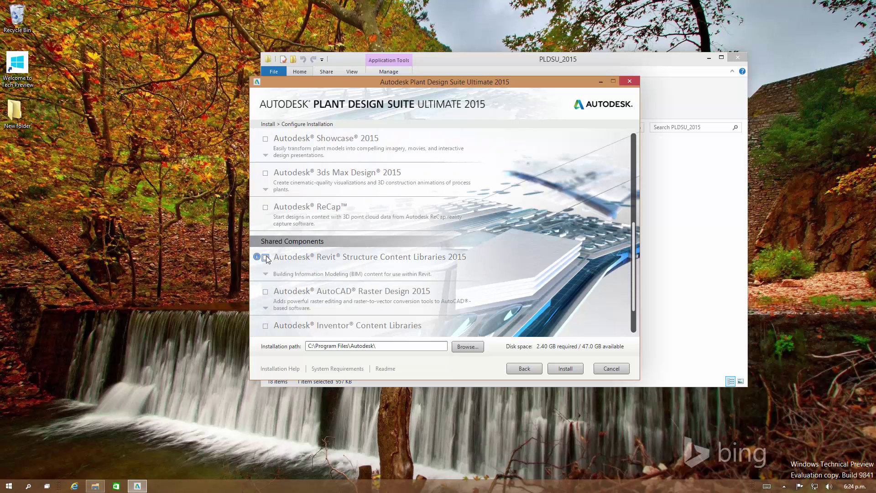
left_click(266, 257)
scroll(355, 280, "down", 1)
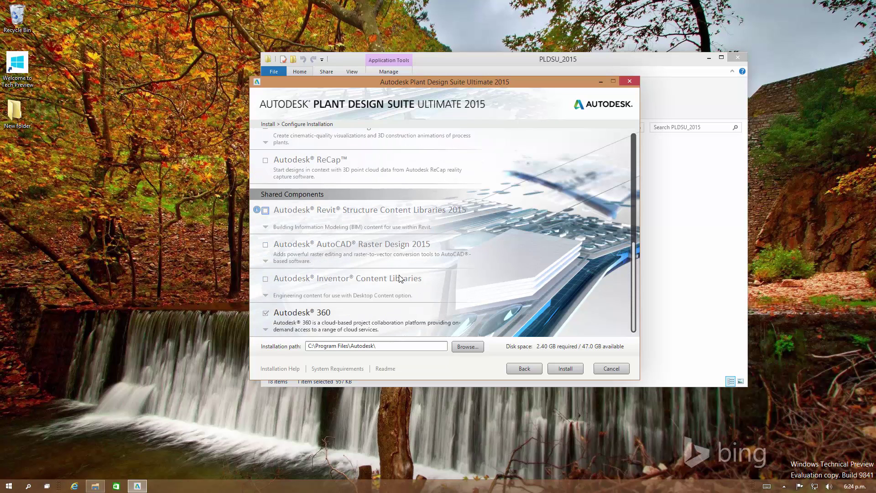
left_click(266, 313)
scroll(437, 255, "up", 7)
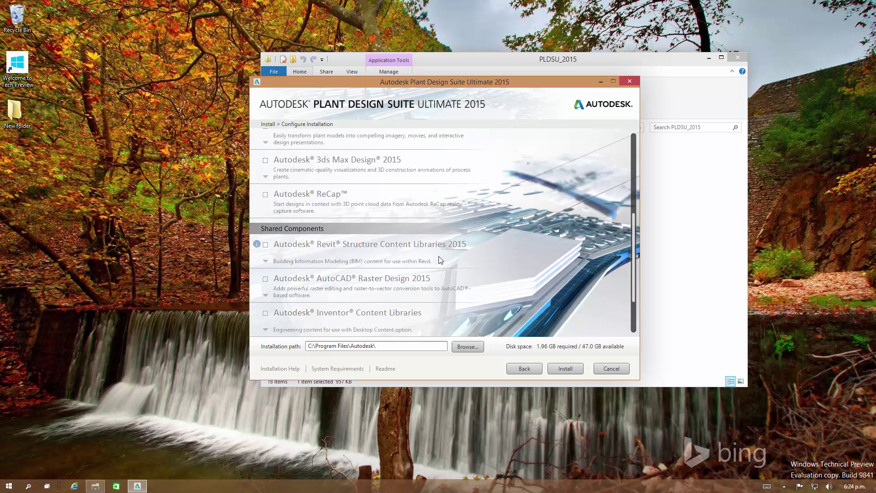
scroll(346, 228, "down", 1)
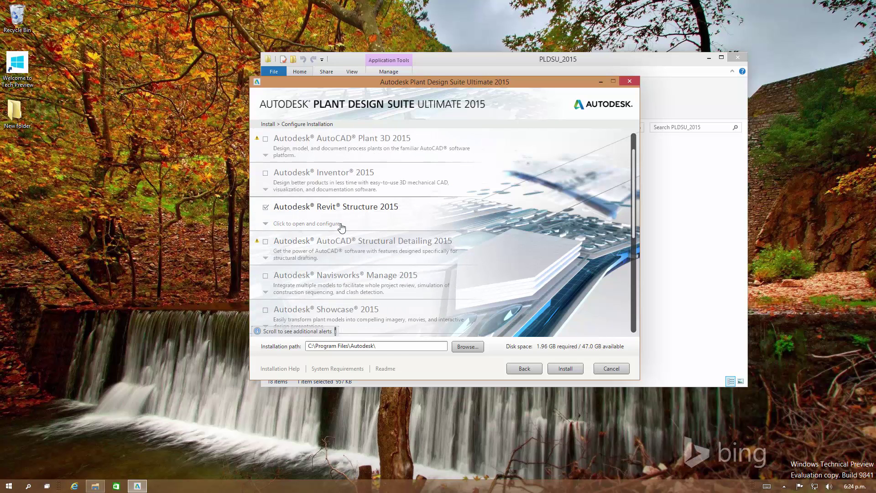
scroll(292, 253, "up", 1)
left_click(285, 259)
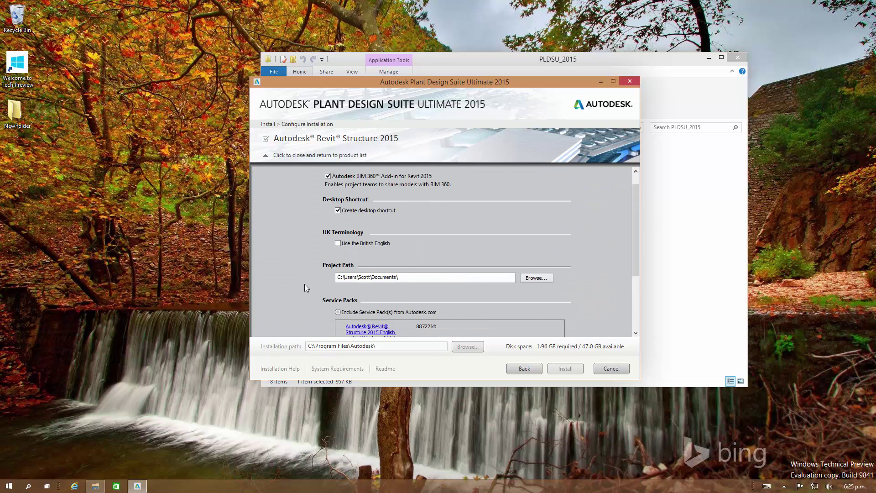
- Choose 'Do not include Service Pack(s)' for Revit Structure 2015 and collapse its panel
scroll(305, 284, "down", 3)
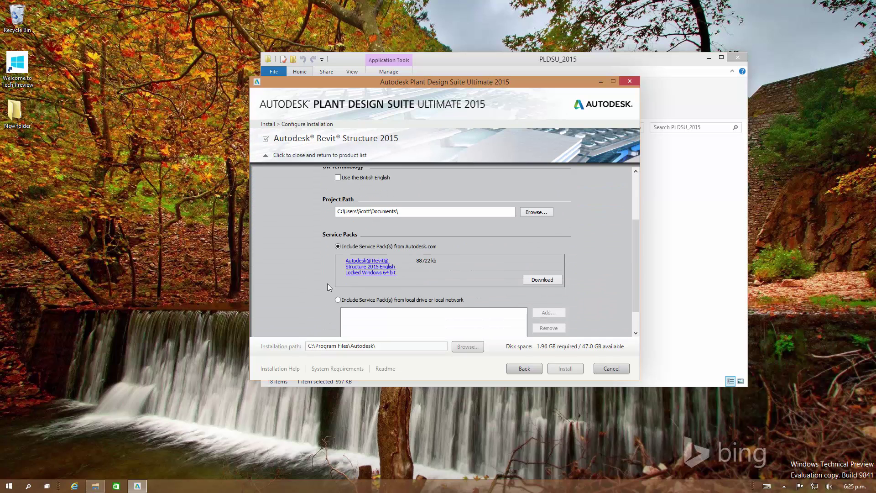
scroll(327, 283, "down", 2)
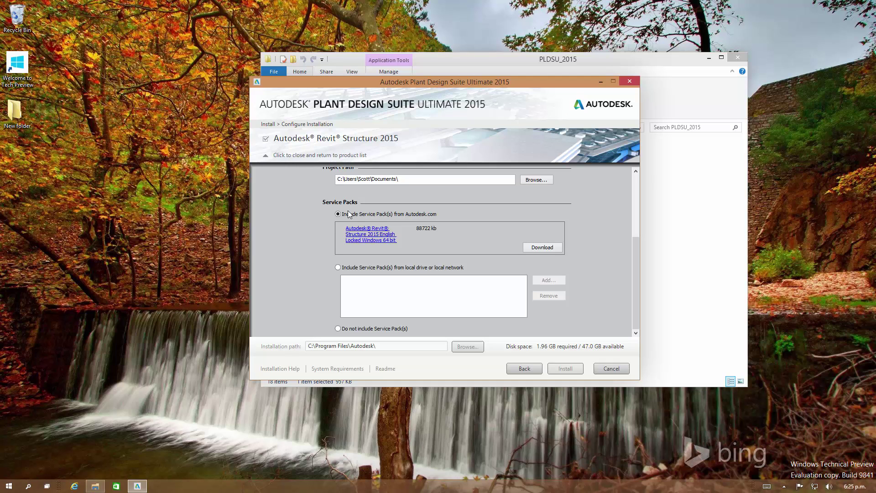
left_click(338, 328)
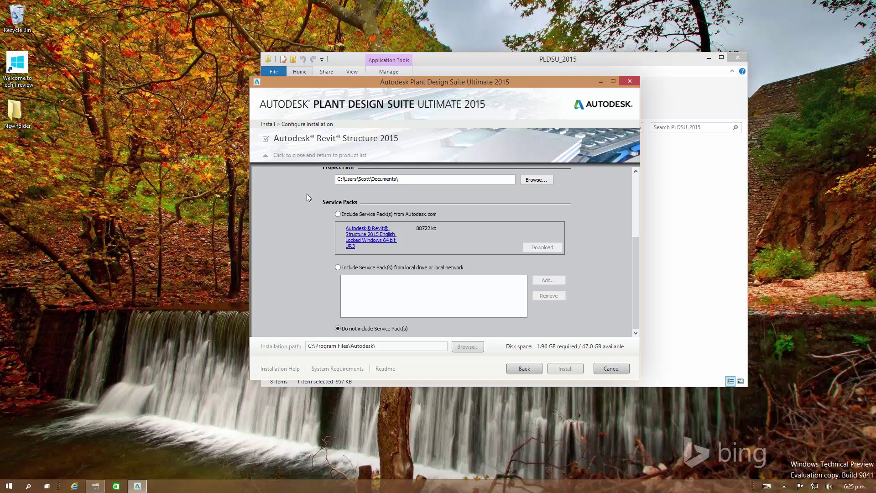
left_click(315, 155)
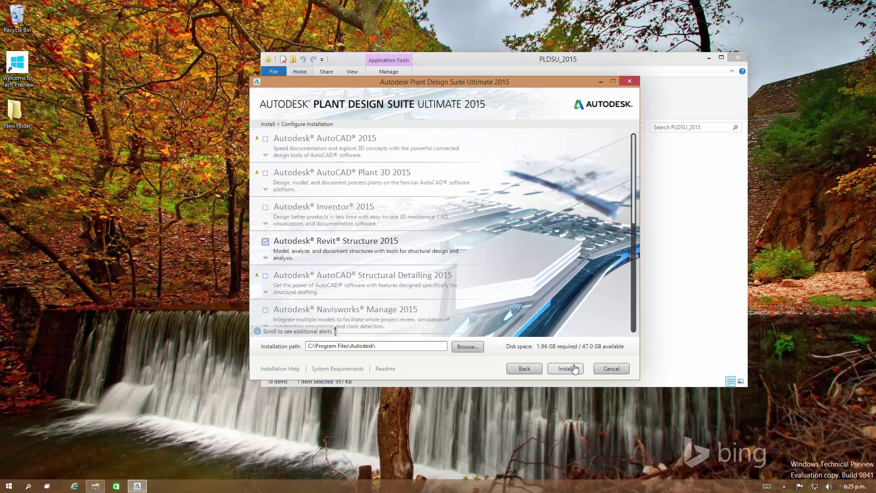
- Install Revit Structure 2015 and finish once the success message appears
left_click(570, 368)
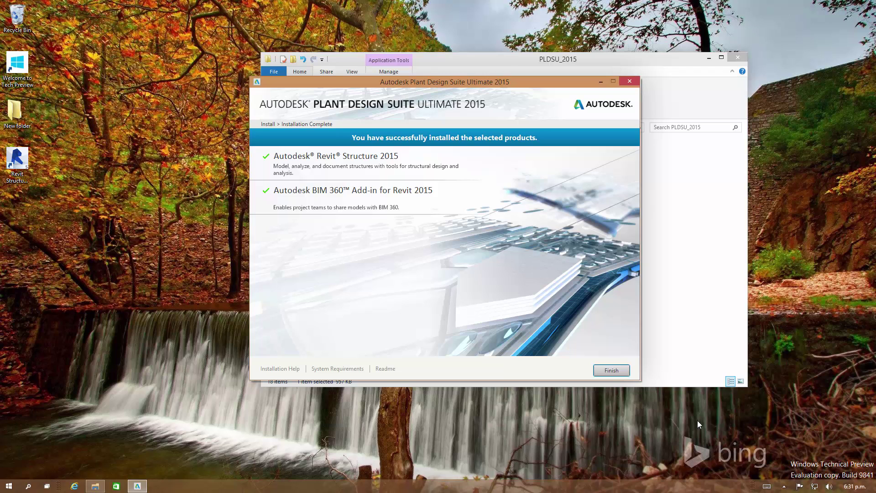
left_click(617, 372)
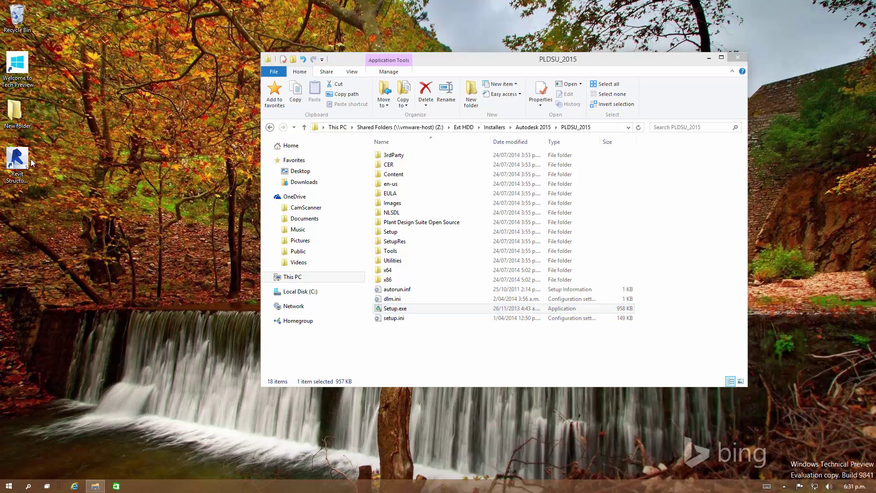
- Launch Revit Structure 2015, accept the privacy statement, and start the 30-day trial
double_click(17, 162)
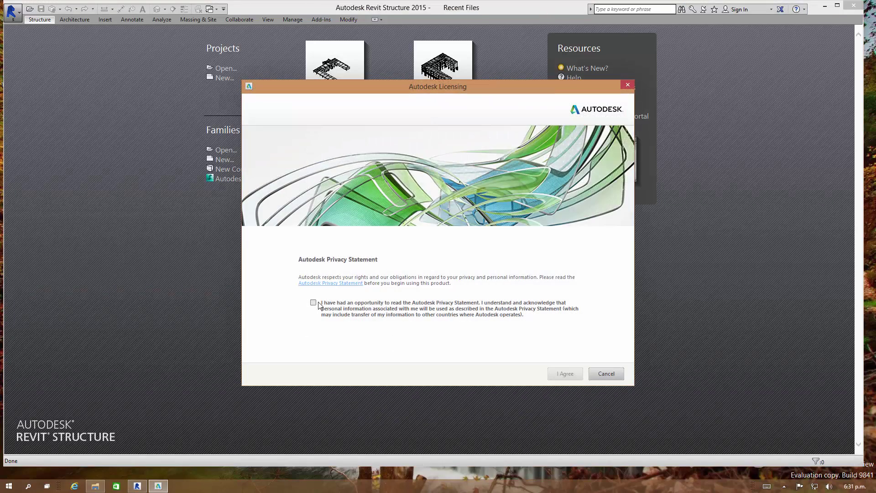
left_click(318, 302)
left_click(564, 375)
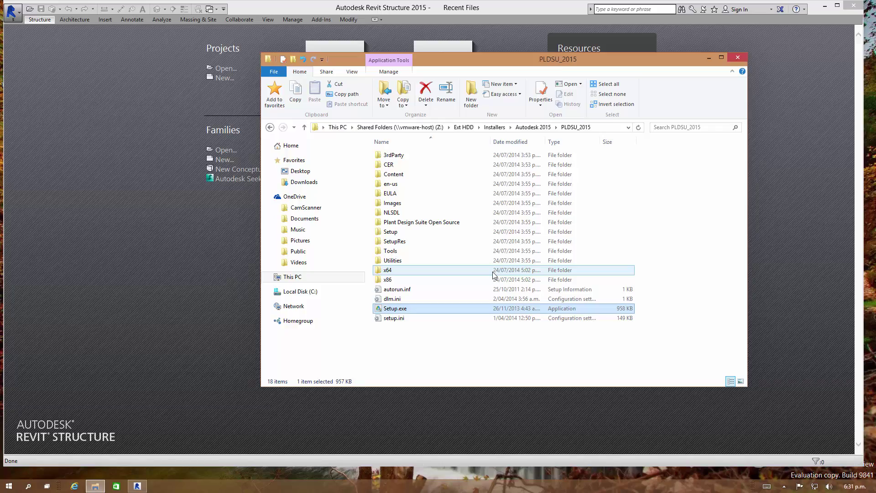
left_click(552, 357)
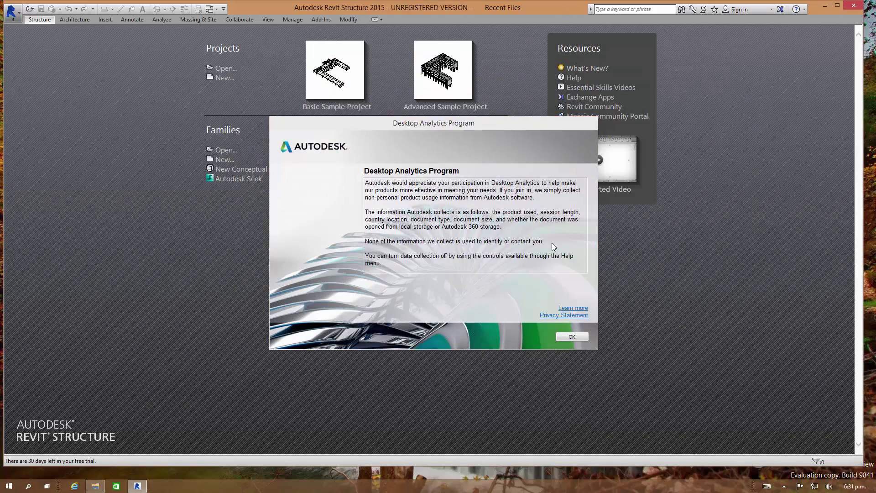
- Dismiss the Desktop Analytics notice, hardware acceleration warning and invalid family template warning
left_click(572, 335)
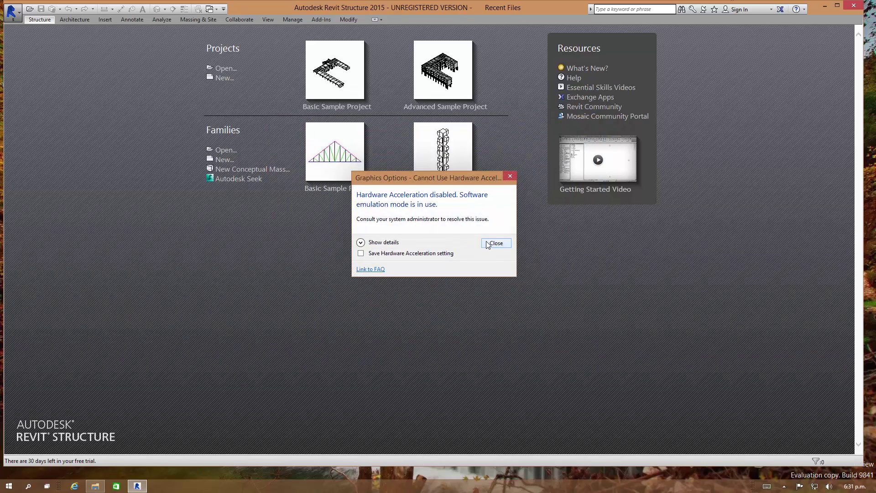
left_click_drag(457, 181, 414, 223)
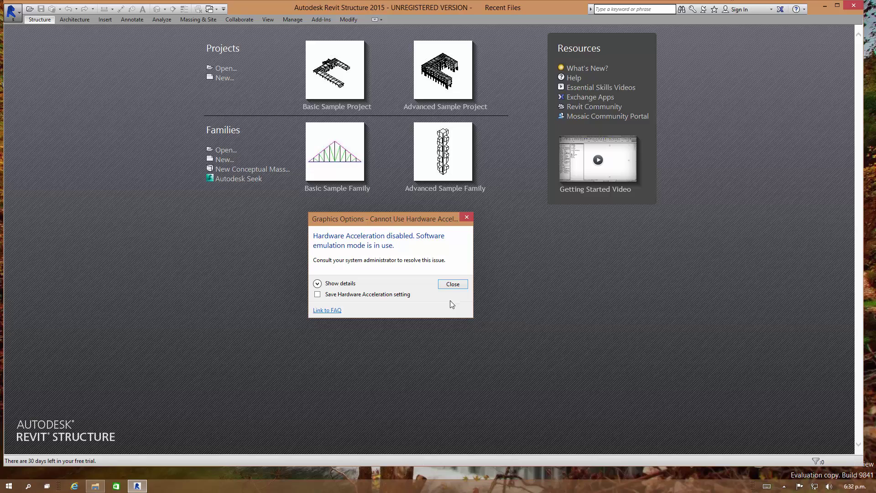
left_click(454, 286)
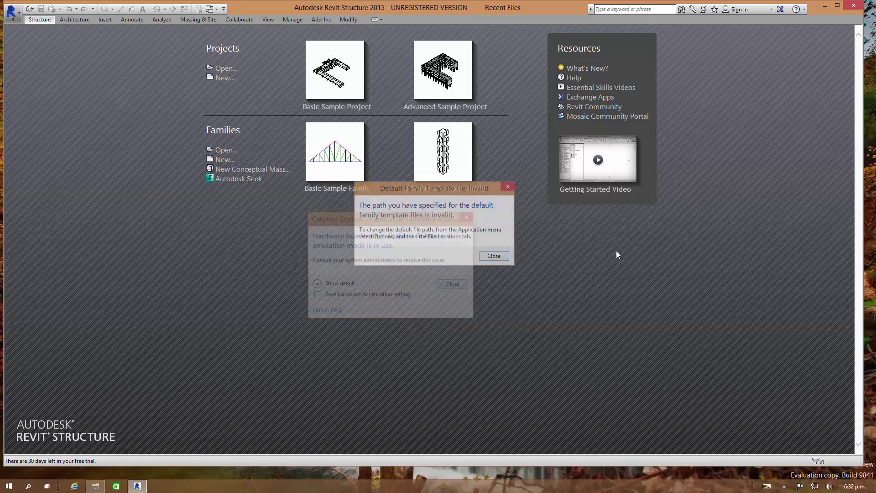
left_click(494, 256)
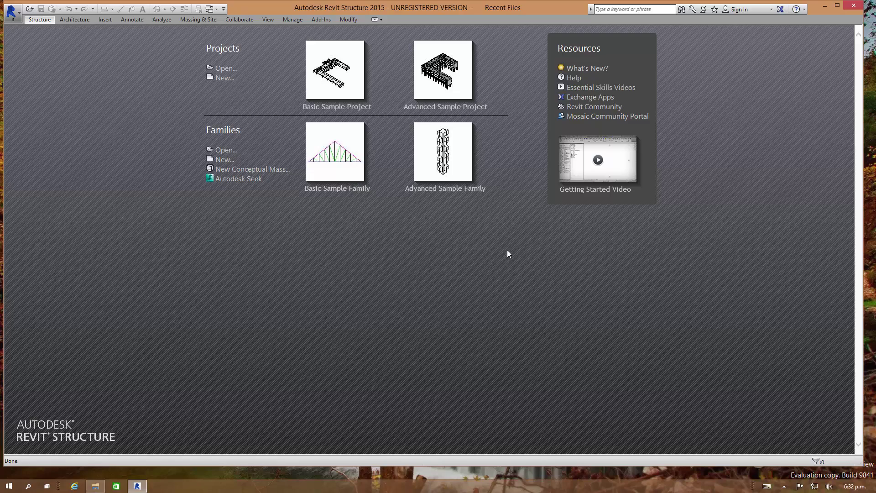
- Maximize Revit, pan the advanced sample's 3D view, drag the roof floor, and accept the attached-walls warning
left_click(837, 5)
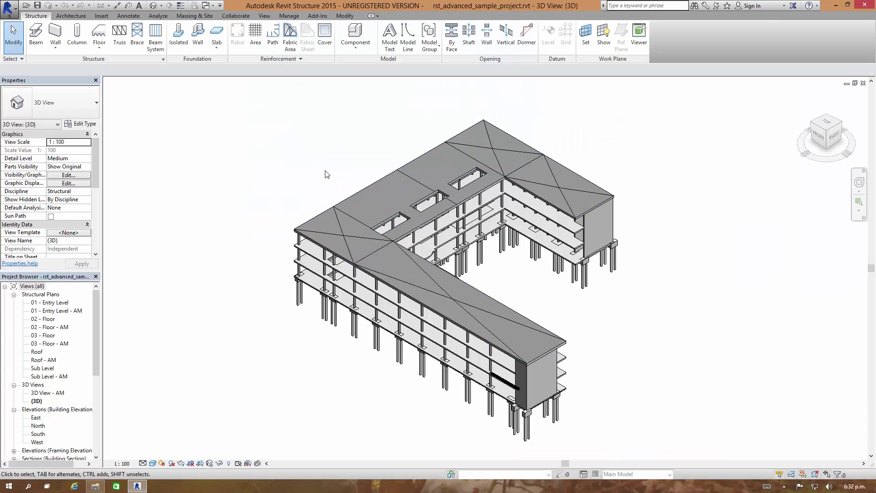
middle_click_drag(324, 176, 360, 198)
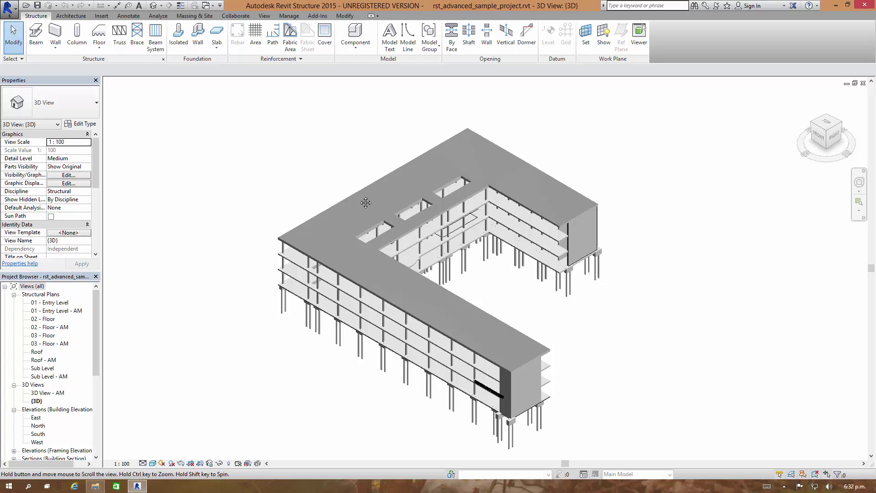
left_click(361, 198)
left_click_drag(542, 194, 651, 104)
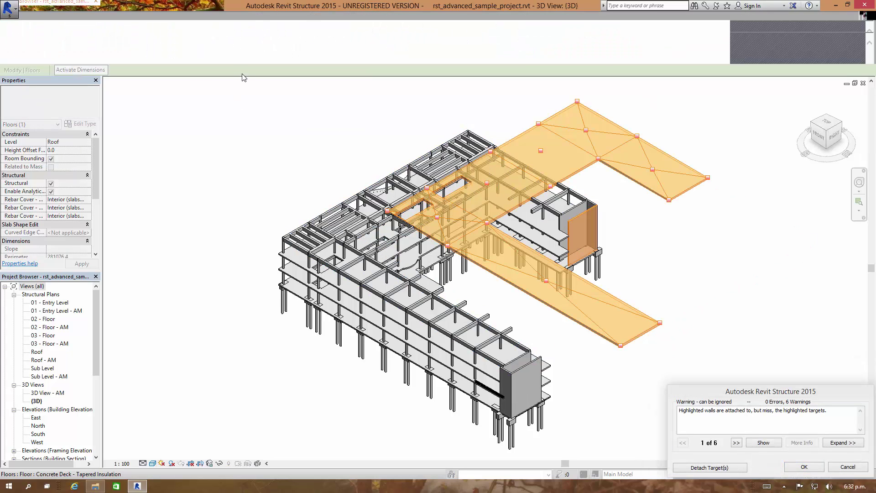
left_click(804, 465)
left_click(9, 7)
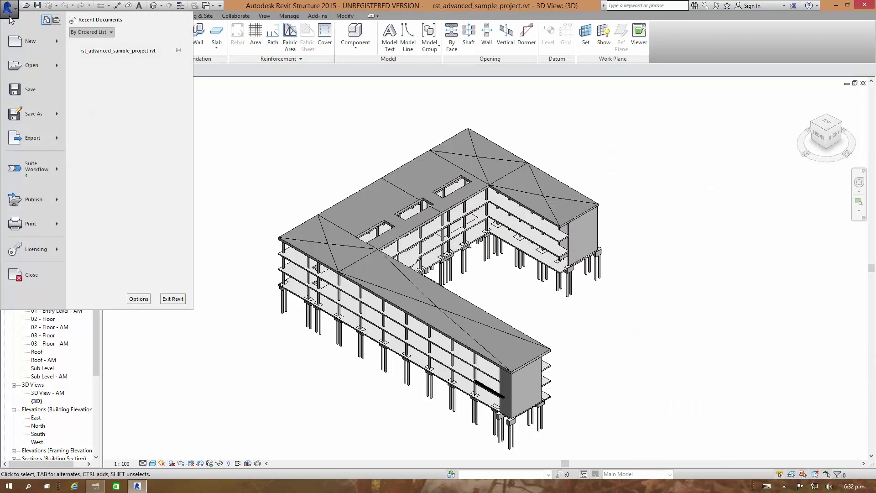
left_click(25, 48)
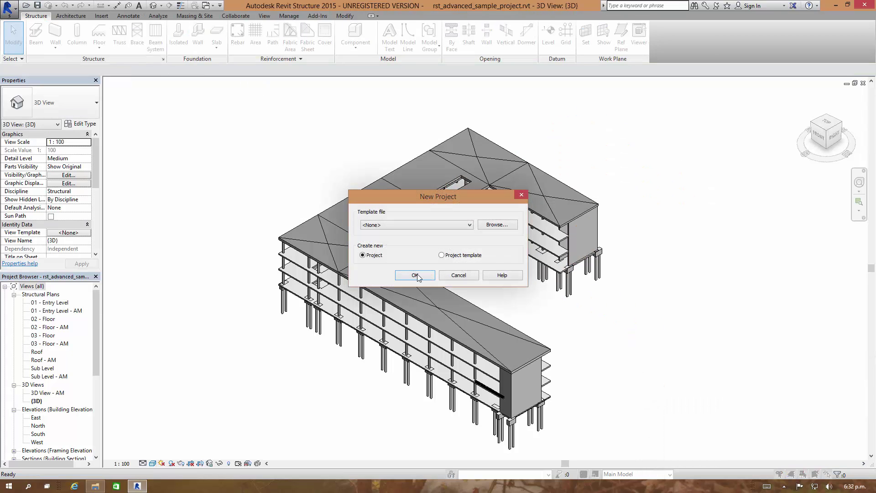
left_click(398, 227)
left_click(398, 228)
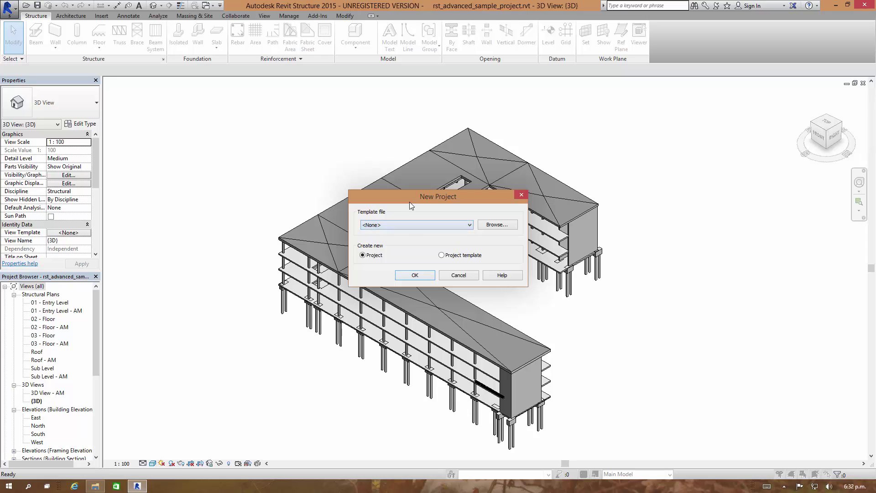
left_click(441, 255)
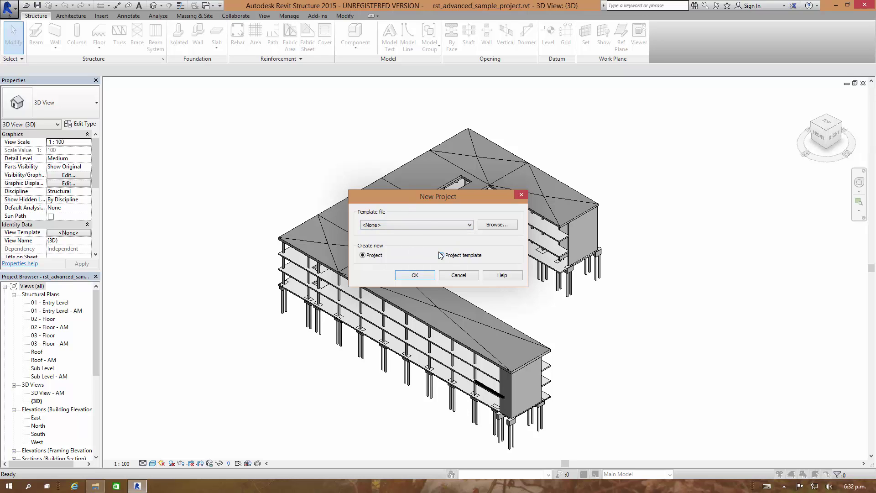
left_click(458, 275)
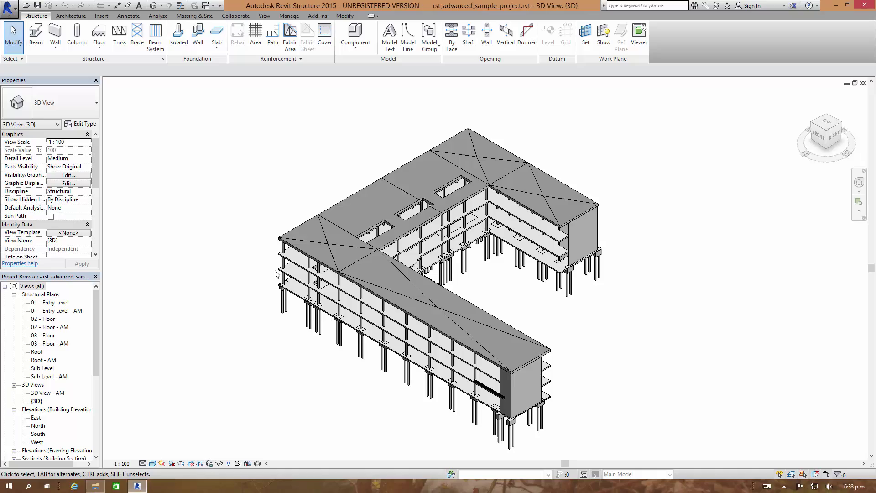
middle_click_drag(240, 204, 204, 167)
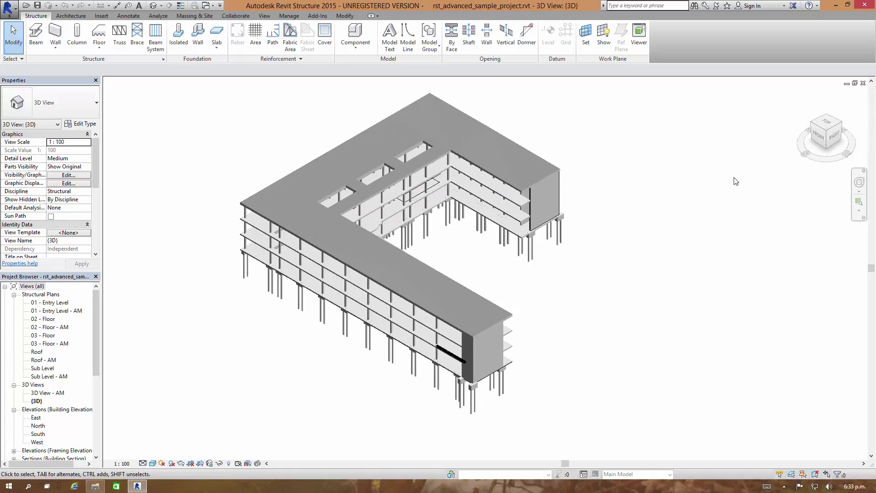
left_click(858, 218)
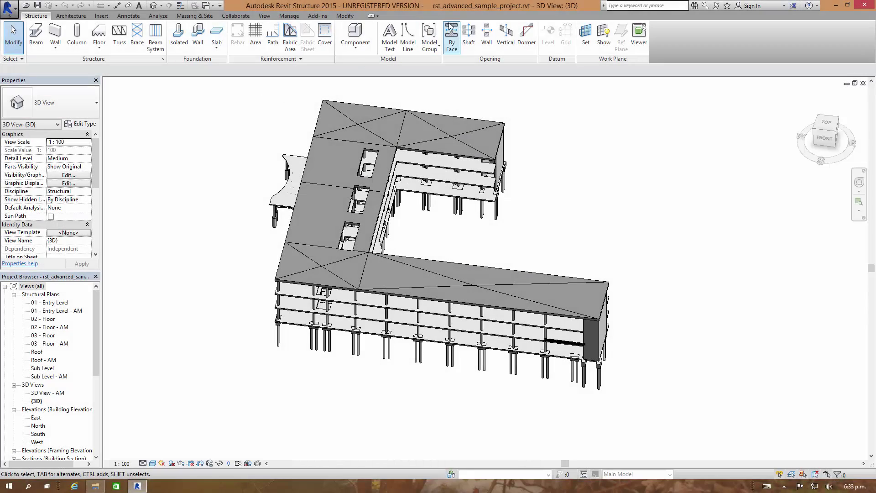